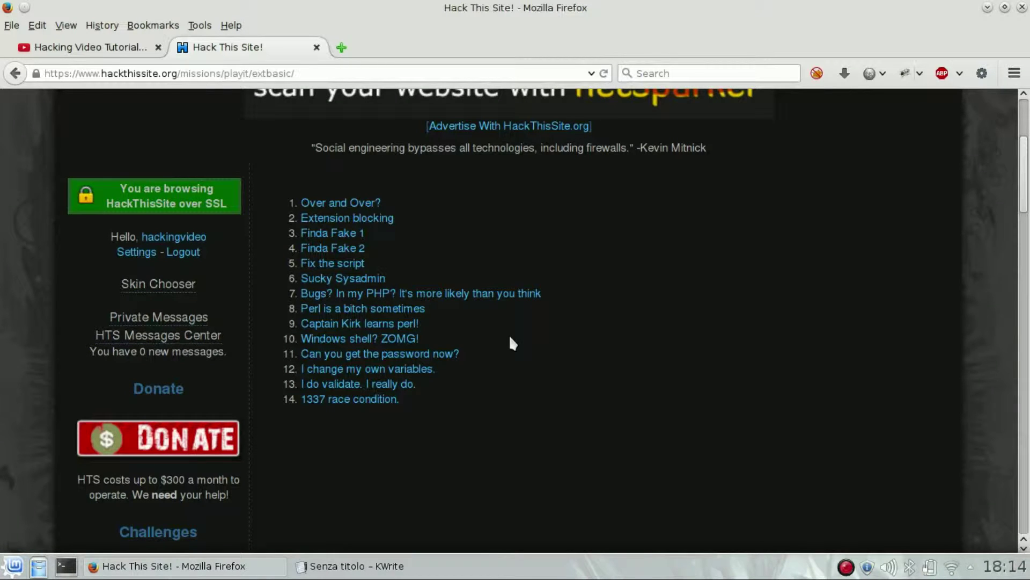
- Open extended basic mission 12, 'I change my own variables.', from the missions list
click(404, 372)
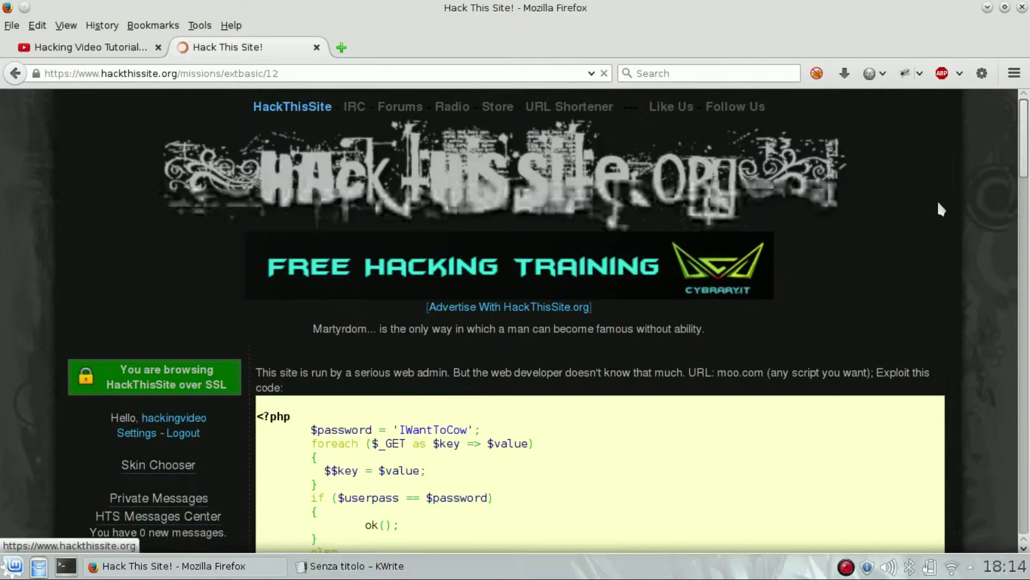
scroll(1026, 152, down, 5)
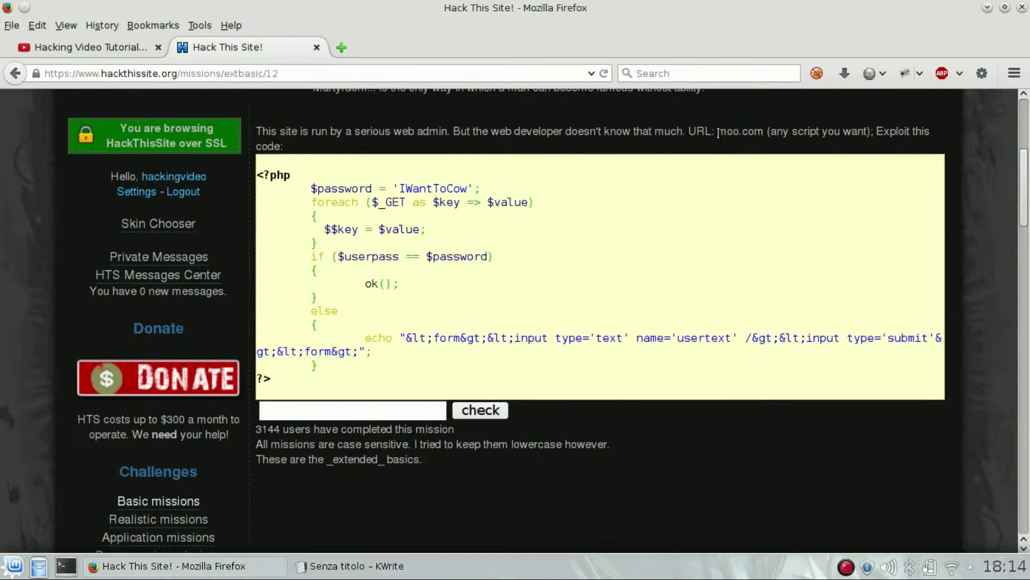
- Highlight 'moo.com' and 'any script you want' in the instructions, then select the foreach loop code
drag(718, 132, 764, 131)
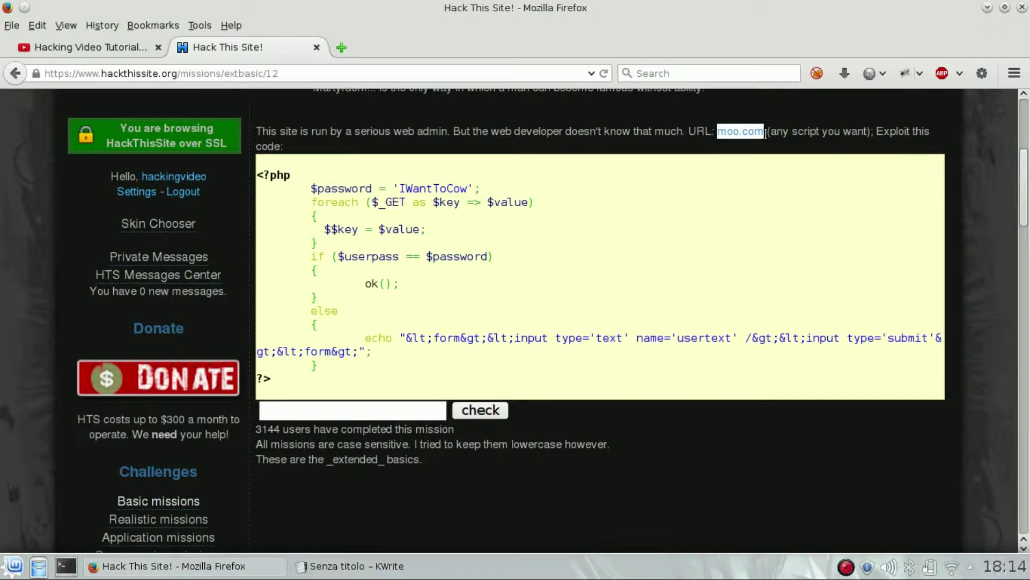
click(785, 139)
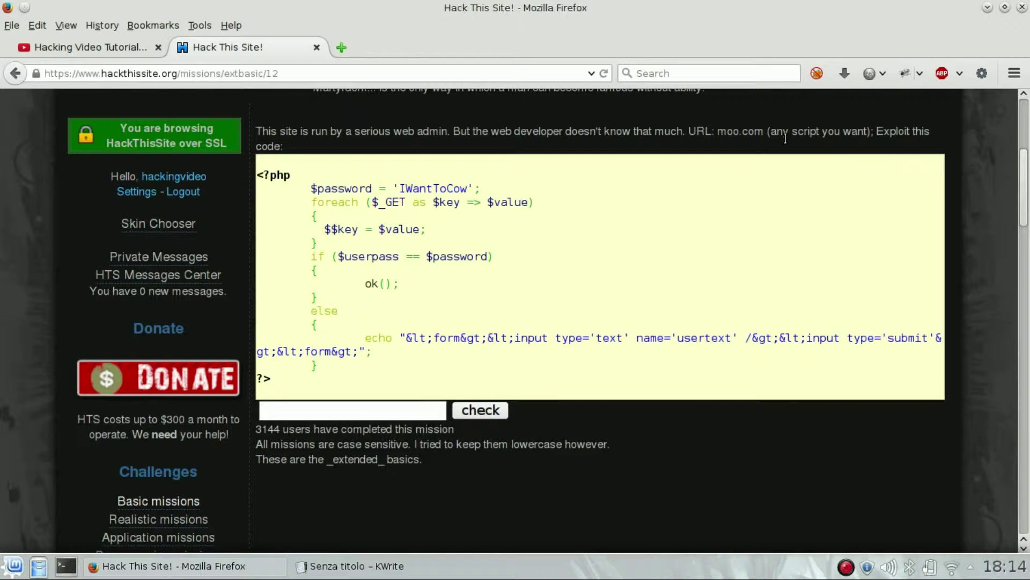
drag(865, 131, 792, 131)
click(792, 131)
drag(314, 204, 335, 246)
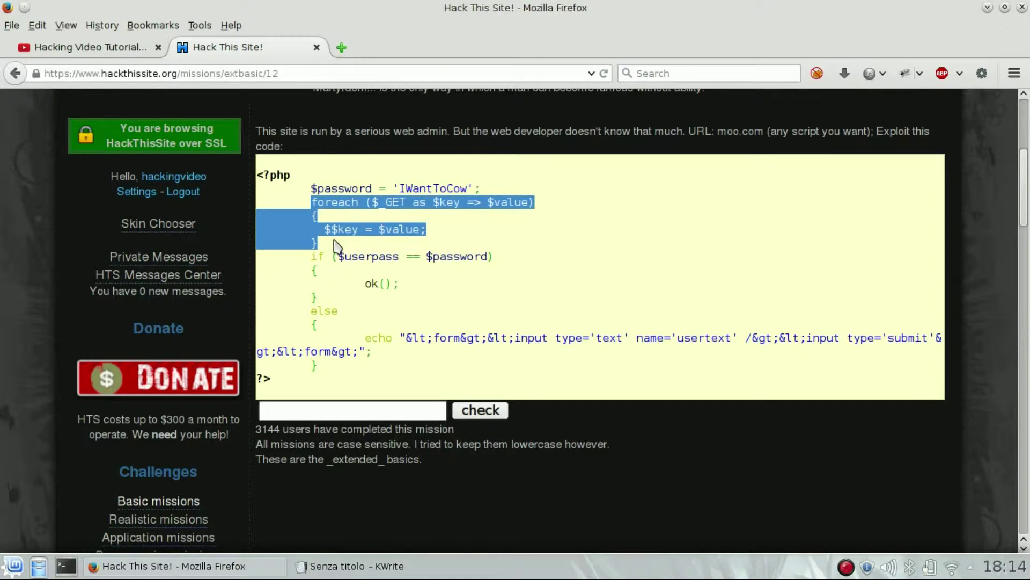
- Copy the selected foreach block and paste it into the KWrite notes
right_click(333, 203)
click(348, 214)
click(342, 565)
key(ctrl+v)
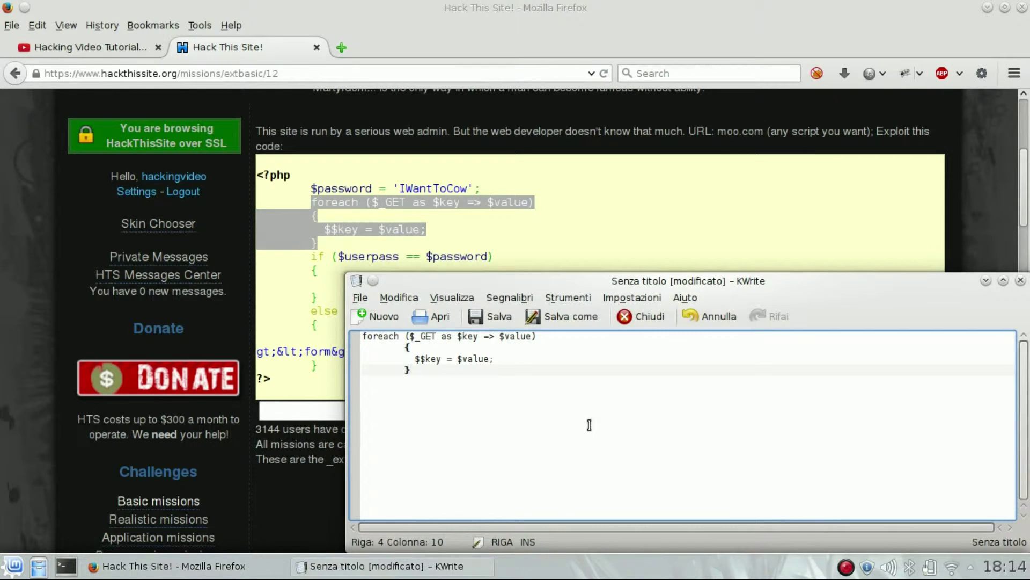
key(Return)
key(Return)
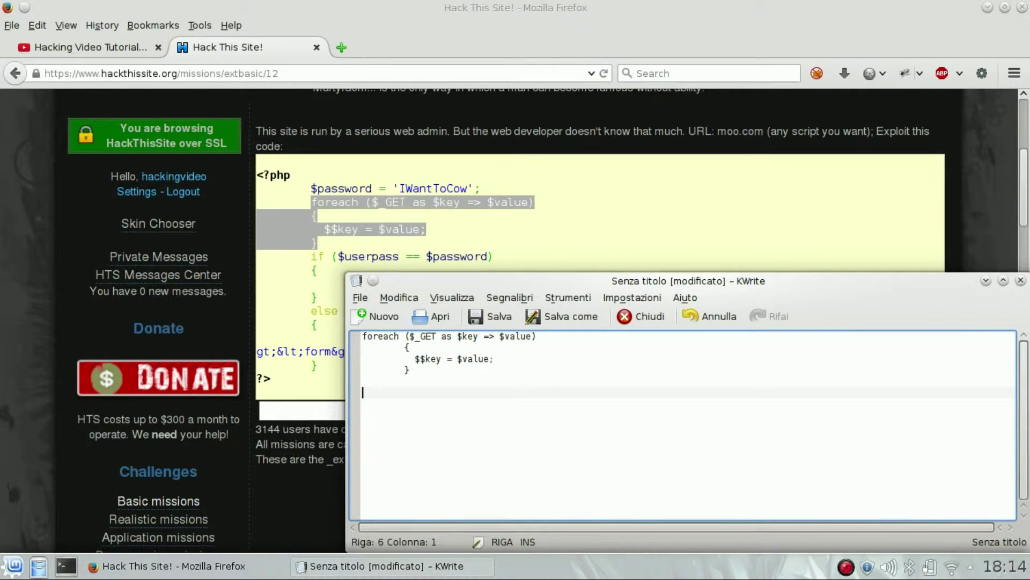
- Below the loop, note $_GET[var]=value and the URL moo.com/any.php?var=value
drag(408, 337, 433, 338)
click(441, 336)
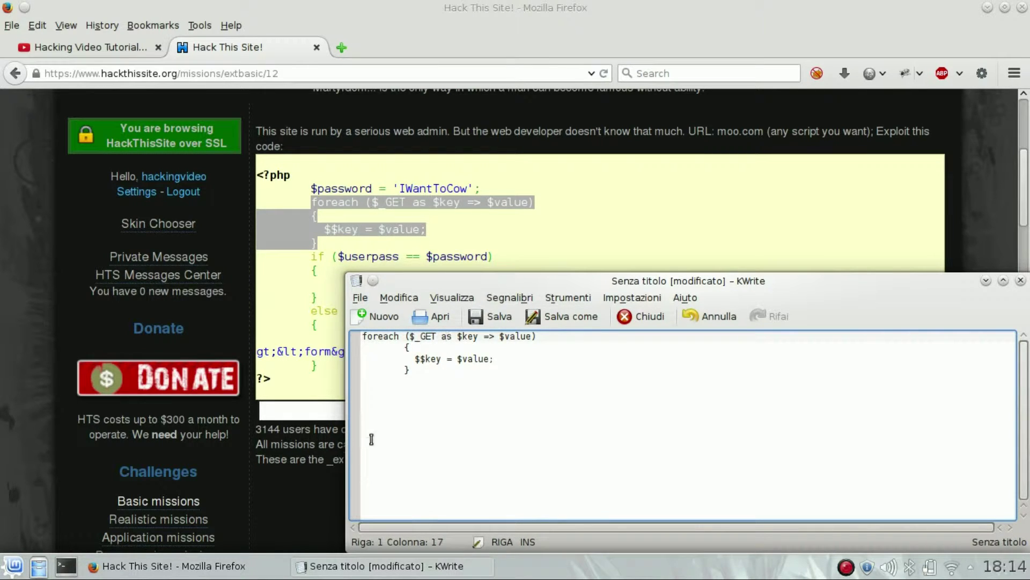
click(386, 412)
text($)
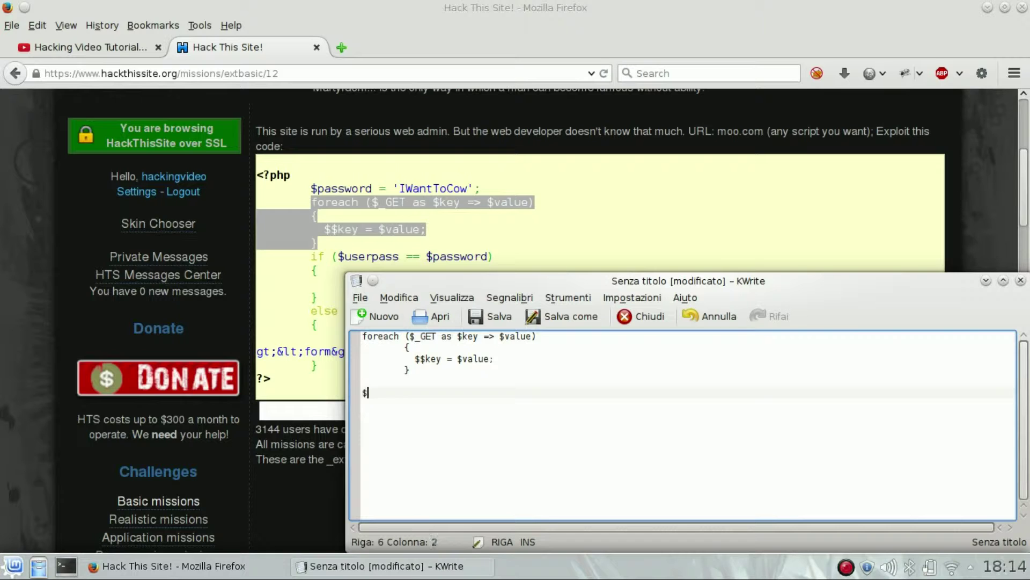
text(_GET[])
text(valu)
key(BackSpace)
key(BackSpace)
key(BackSpace)
text(ar]=val)
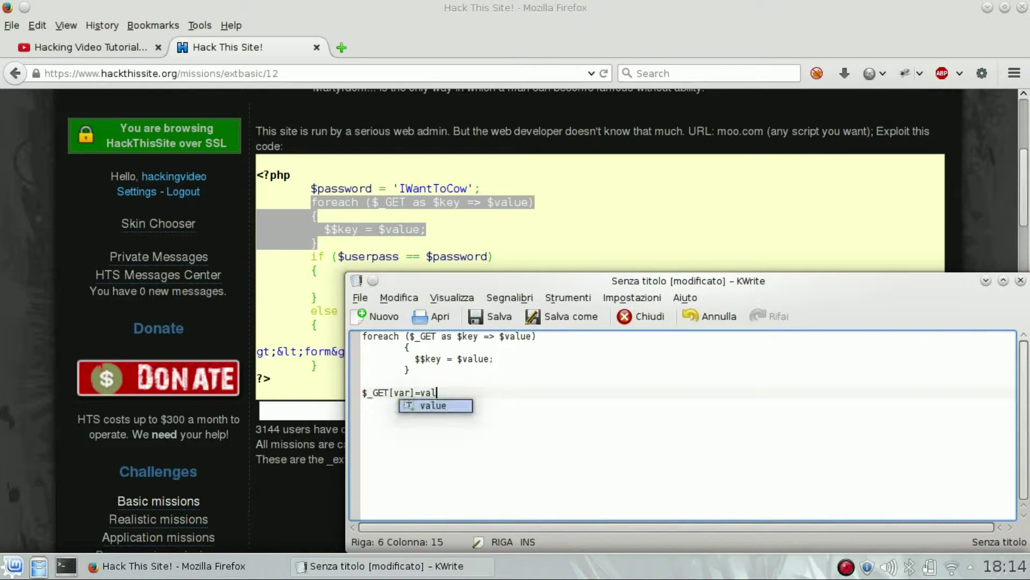
text(ue)
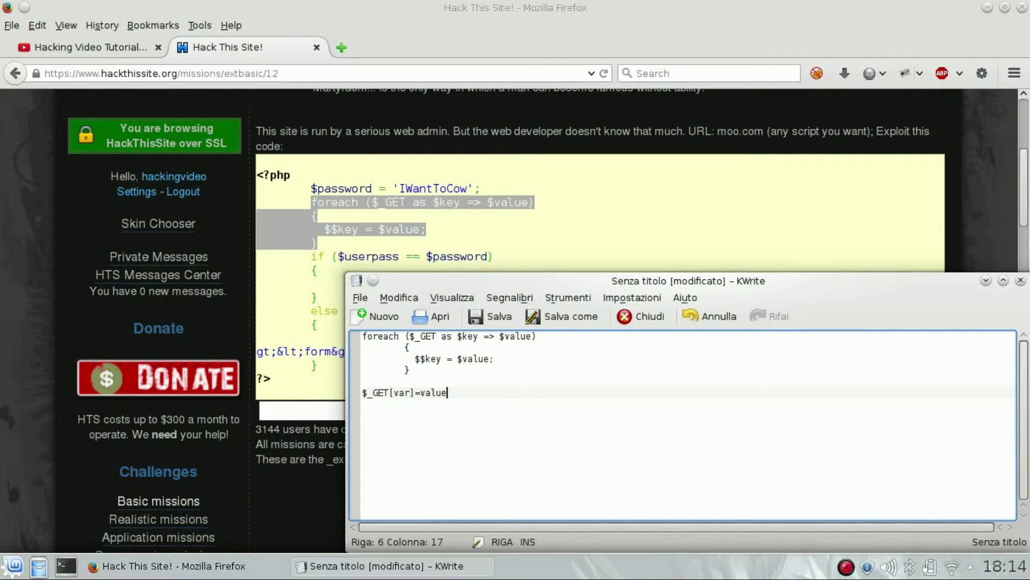
key(Return)
key(Return)
text(oo.com/)
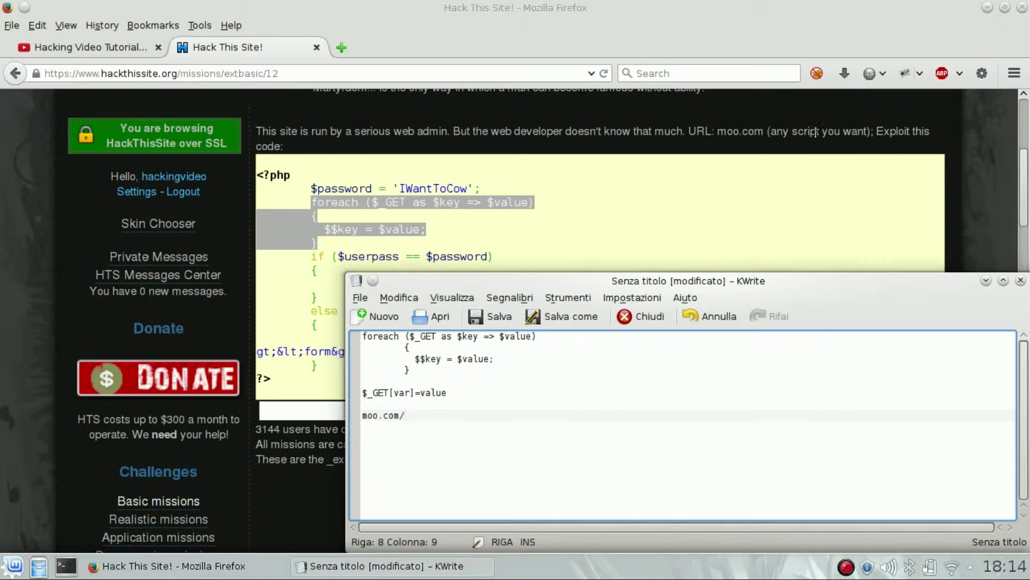
text(ind)
key(BackSpace)
key(BackSpace)
key(BackSpace)
text(any.php?va)
text(r=value)
- Shrink the KWrite window and replace 'var' in the URL with userpass=value&password=value
drag(447, 392, 362, 392)
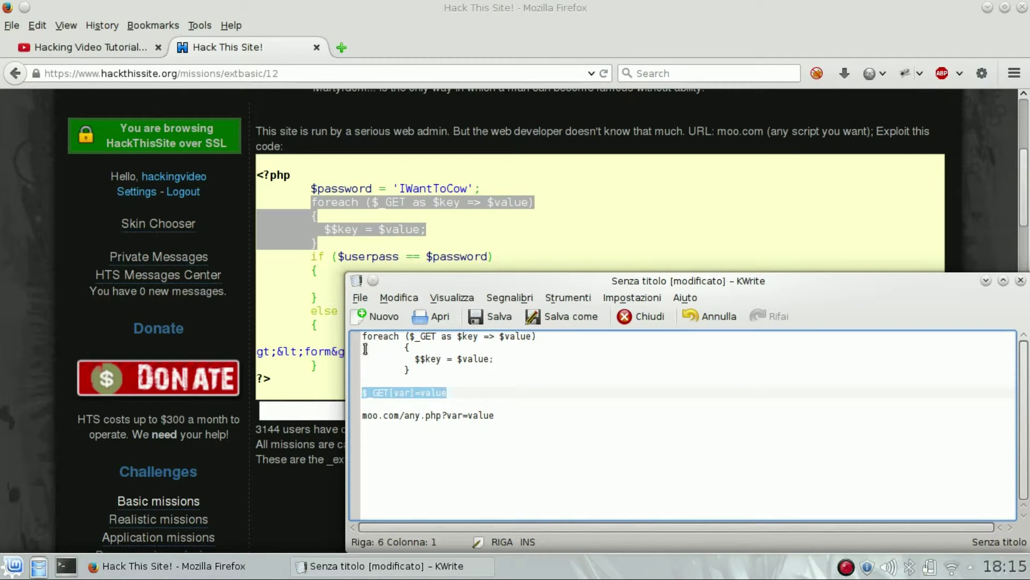
drag(345, 273, 487, 336)
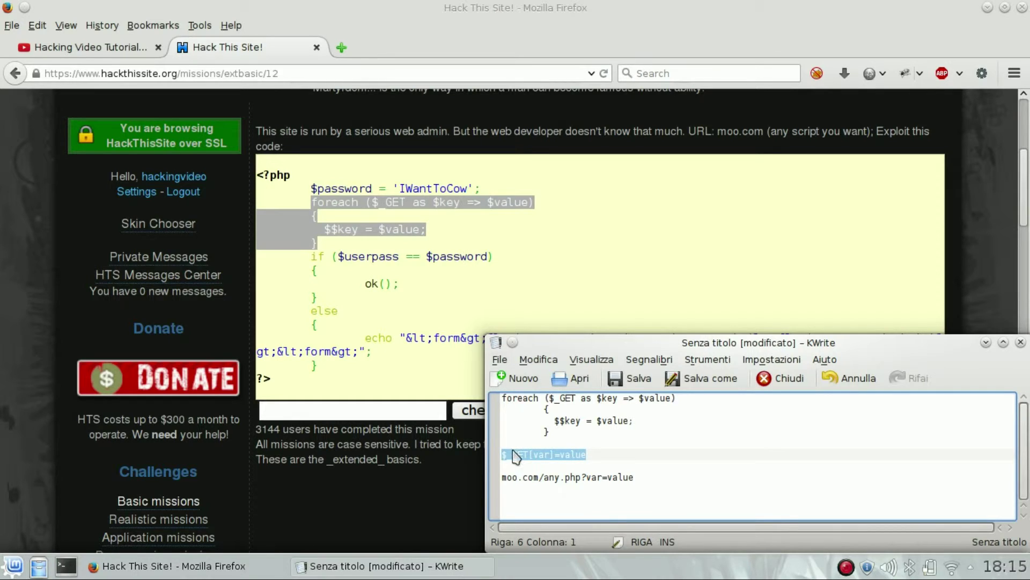
drag(586, 477, 602, 477)
text(userpass=value)
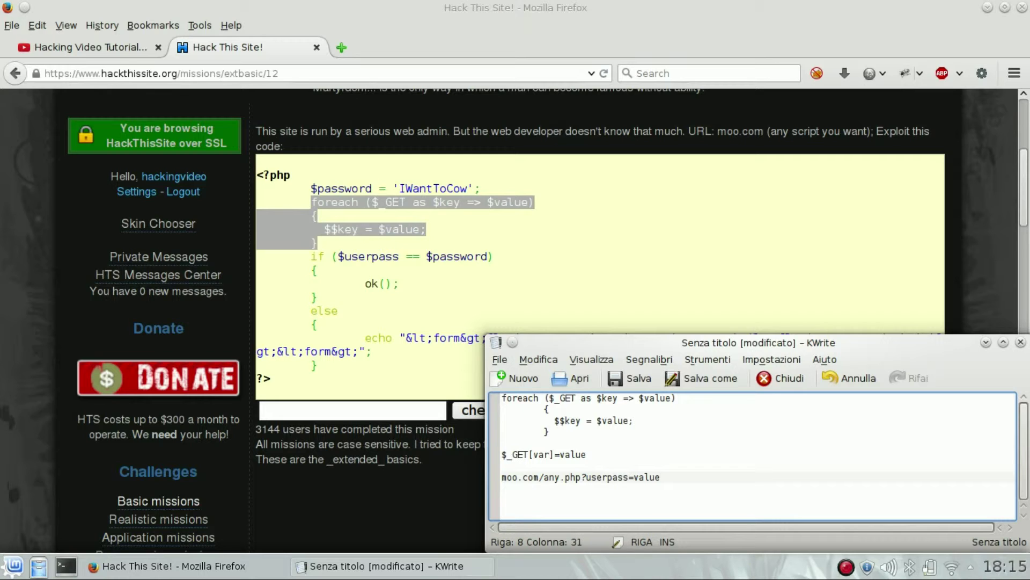
text(&password=value)
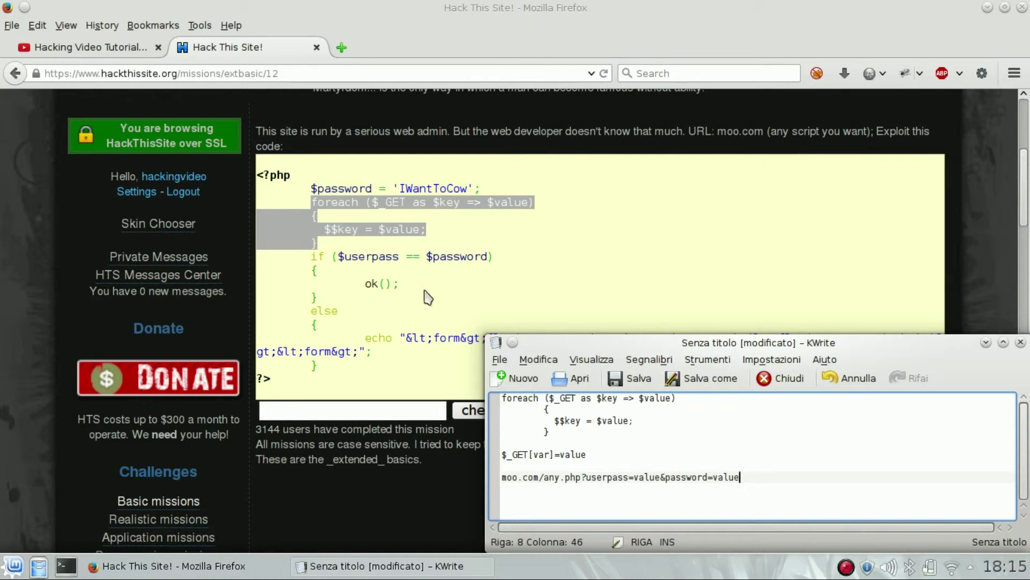
- Back in Firefox, highlight the challenge code's if block and its ok() call
click(319, 258)
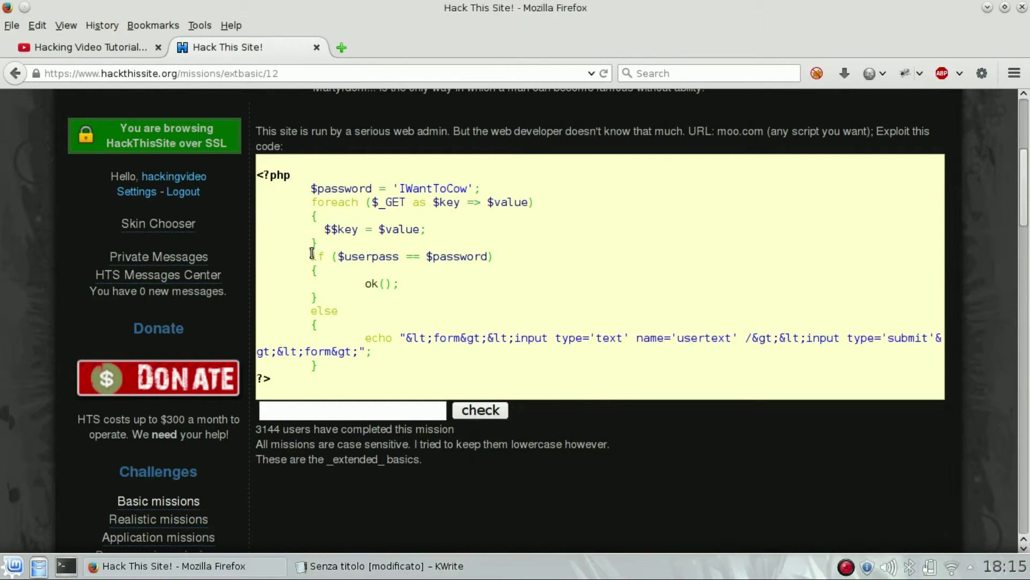
drag(311, 254, 422, 302)
click(378, 283)
drag(367, 284, 401, 284)
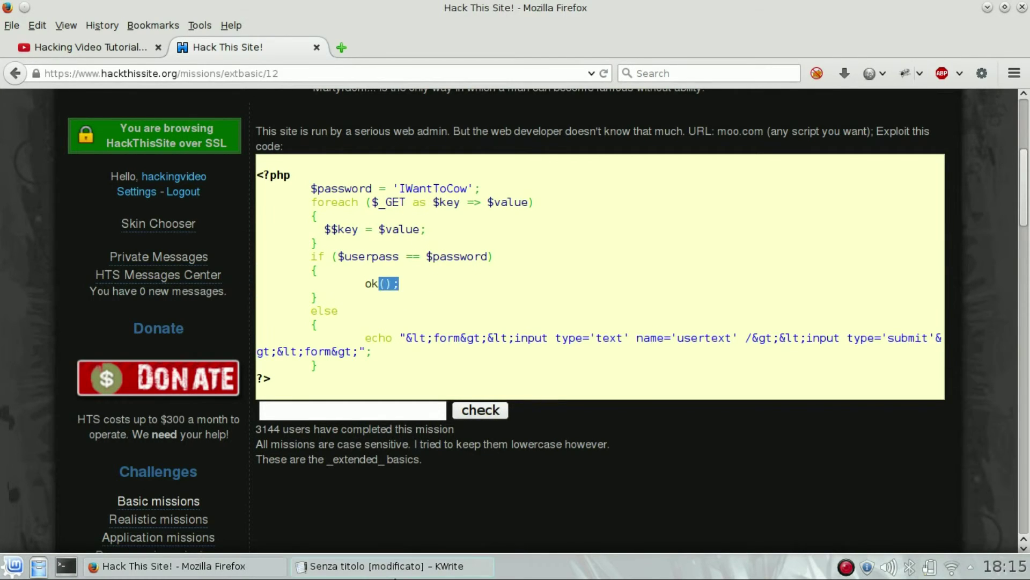
- Submit the crafted URL moo.com/any.php?userpass=value&password=value as the mission answer
click(406, 565)
drag(749, 477, 502, 479)
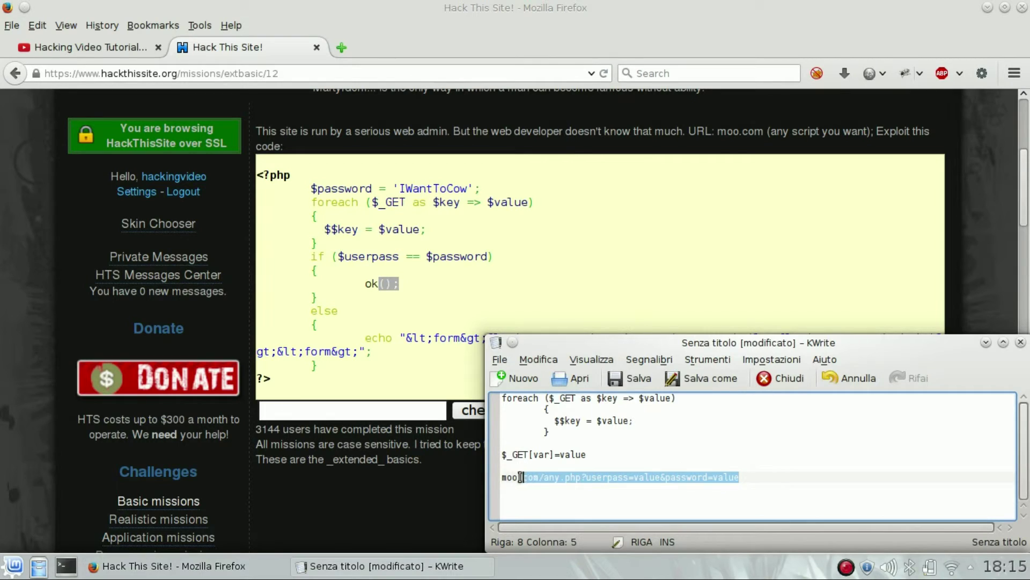
click(391, 409)
key(ctrl+v)
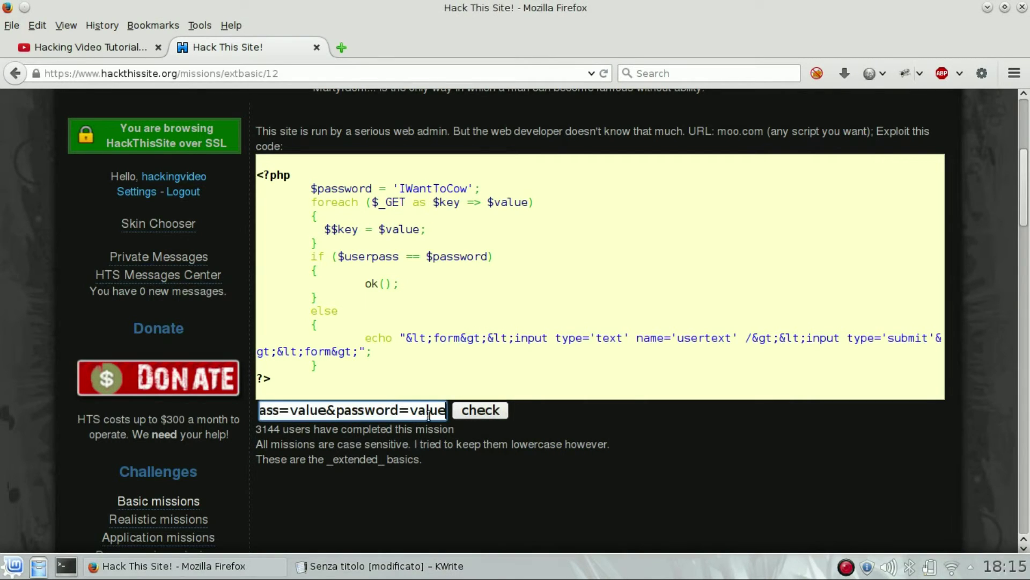
click(480, 412)
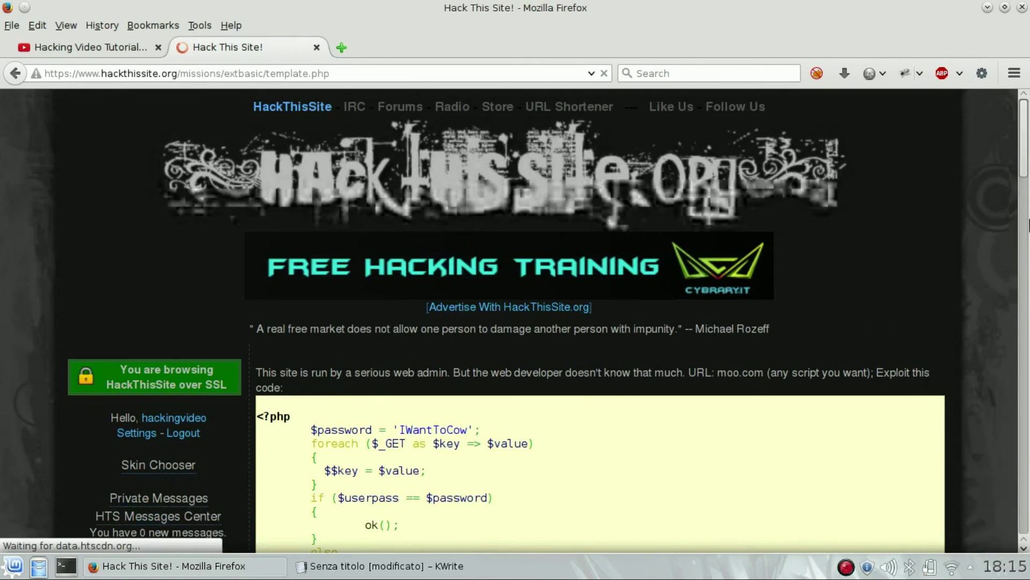
drag(1027, 155, 1027, 204)
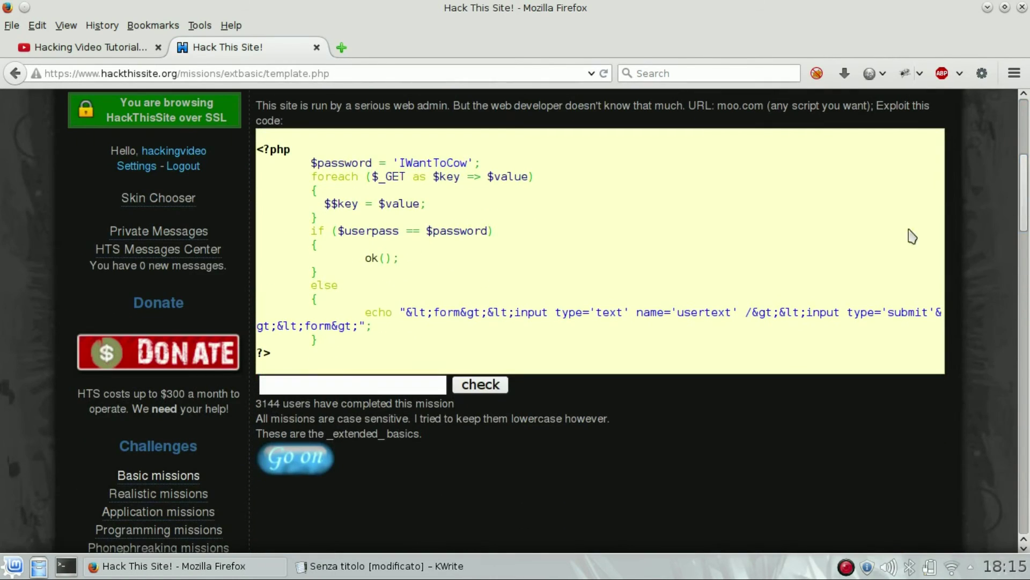